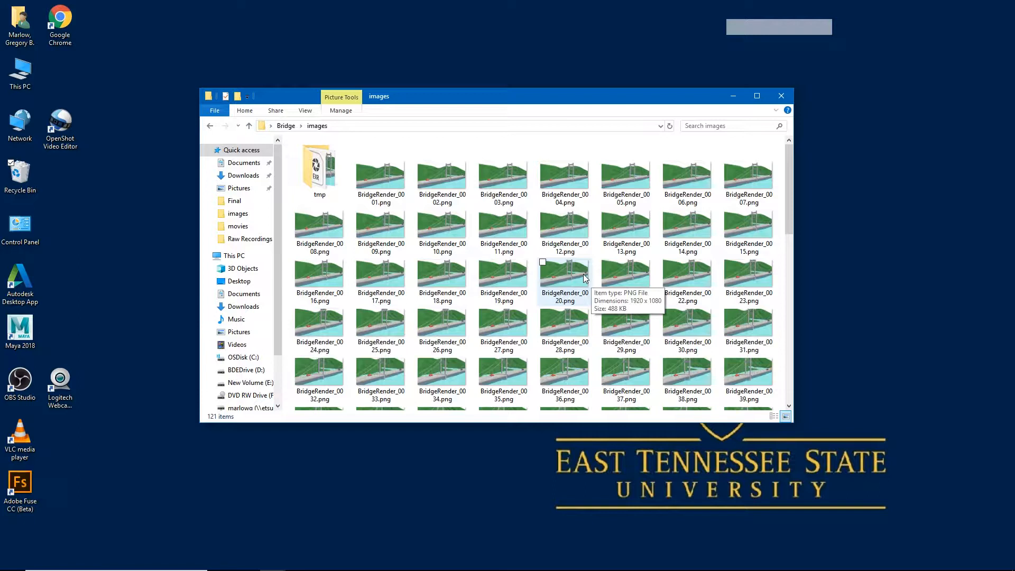
Launch OpenShot Video Editor and arrange its window beside the folder of rendered bridge images.
{"action": "double_click", "coordinate": [62, 134]}
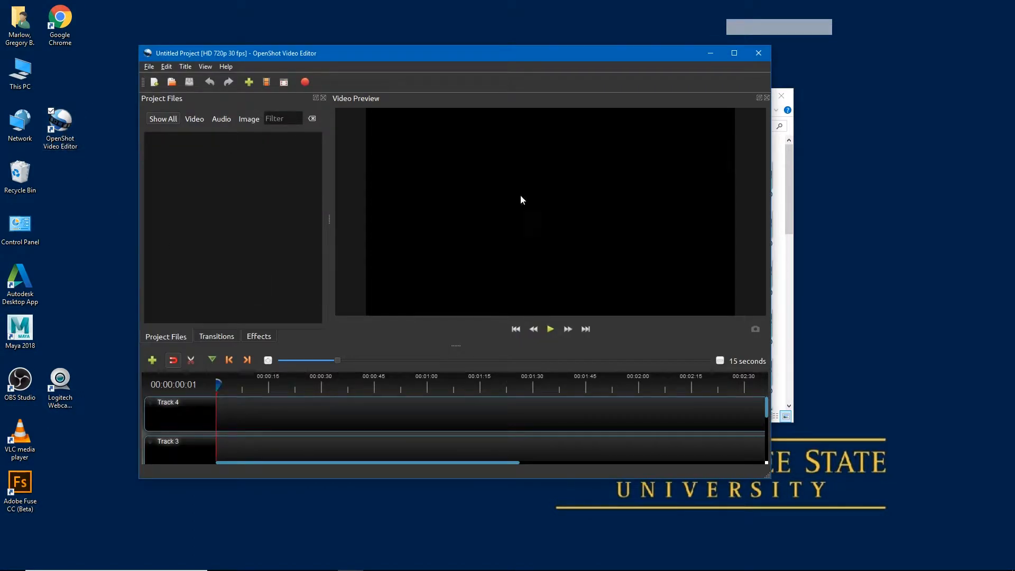
{"action": "left_click_drag", "start_coordinate": [423, 55], "coordinate": [639, 66]}
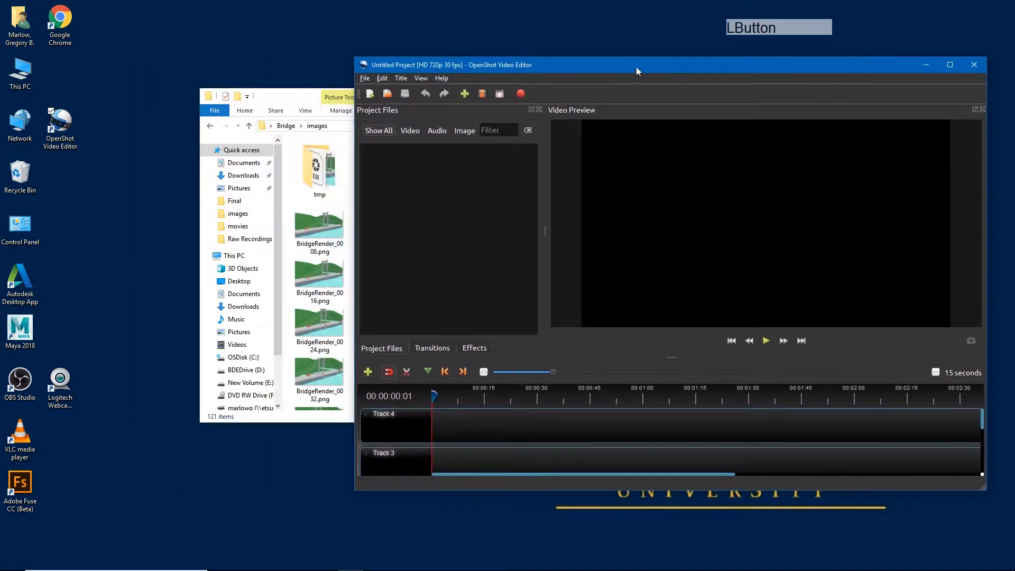
{"action": "left_click", "coordinate": [305, 102]}
{"action": "left_click_drag", "start_coordinate": [305, 102], "coordinate": [133, 108]}
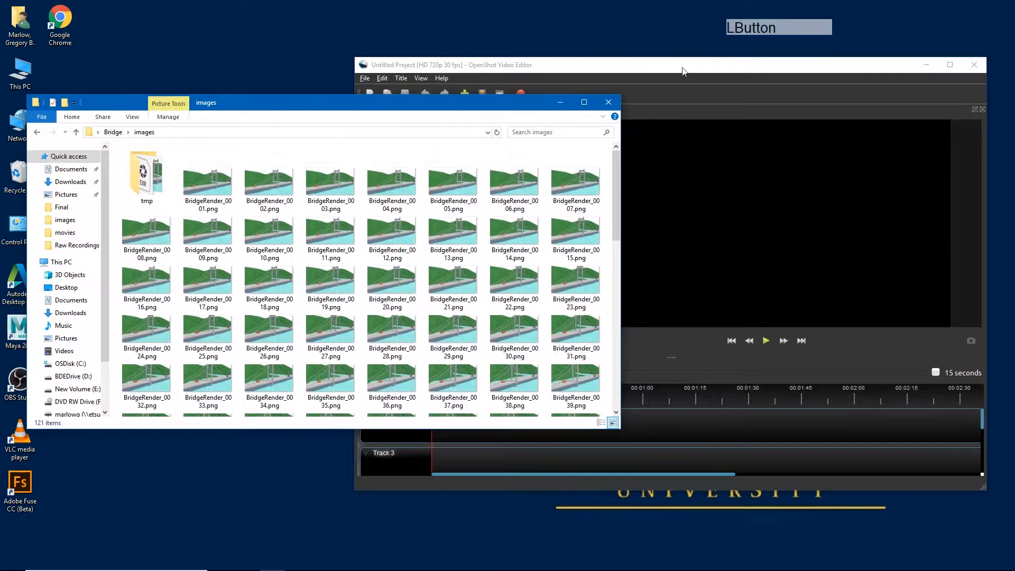
{"action": "left_click", "coordinate": [662, 93]}
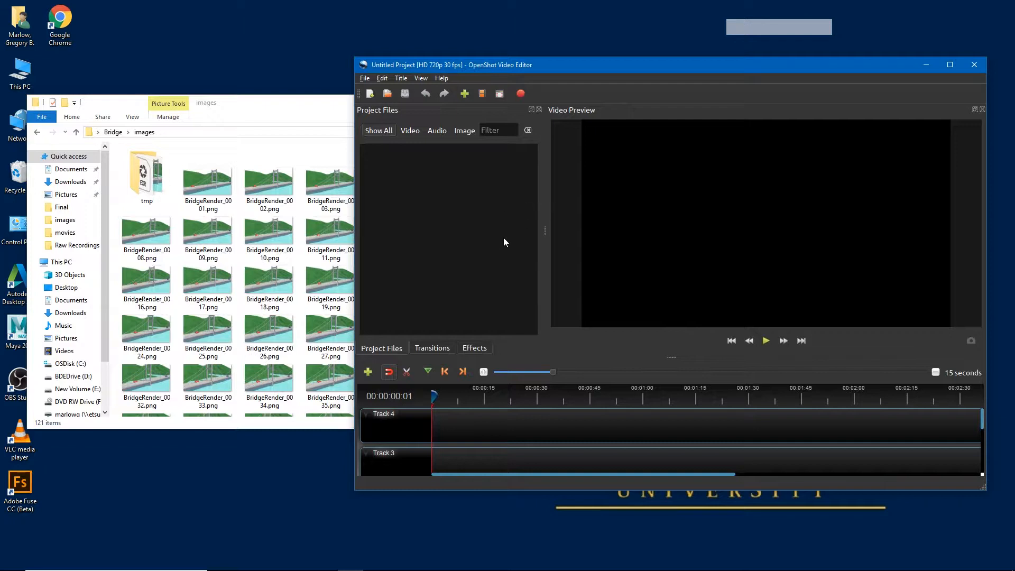
Set the default project profile to HD 1080p 24 fps in the preferences.
{"action": "left_click", "coordinate": [447, 66]}
{"action": "left_click", "coordinate": [382, 79]}
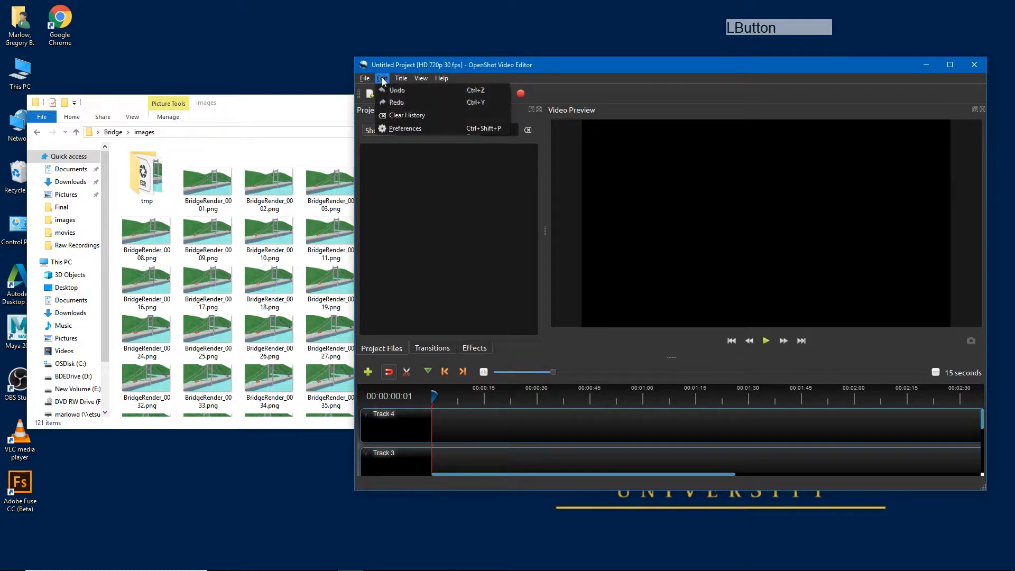
{"action": "left_click", "coordinate": [402, 129]}
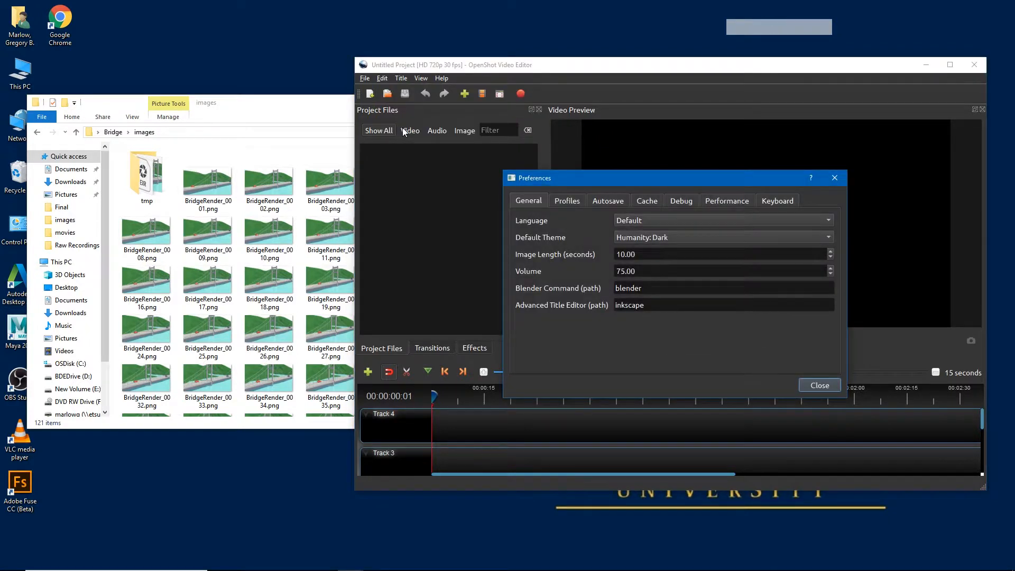
{"action": "left_click", "coordinate": [571, 202]}
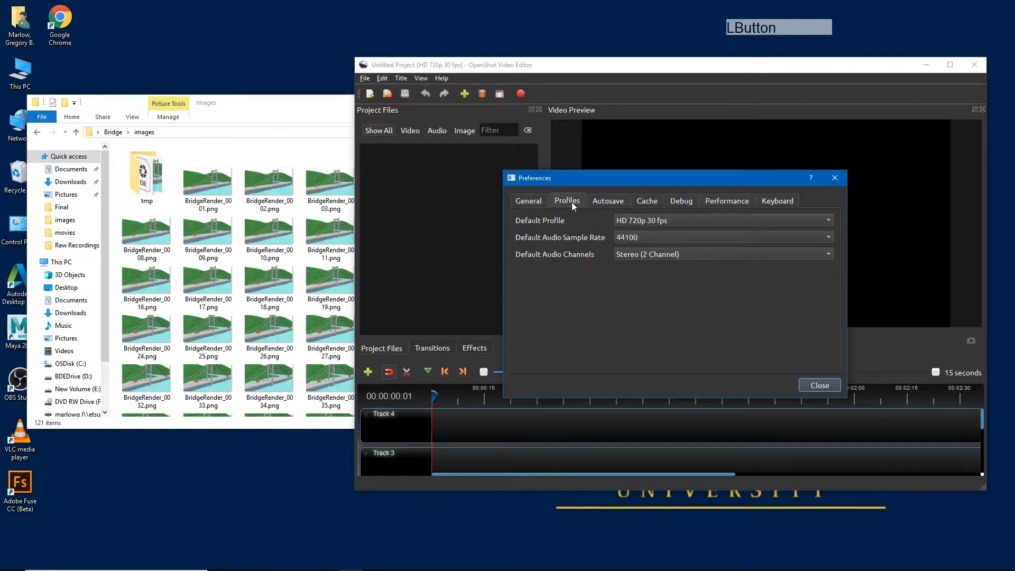
{"action": "left_click", "coordinate": [686, 220]}
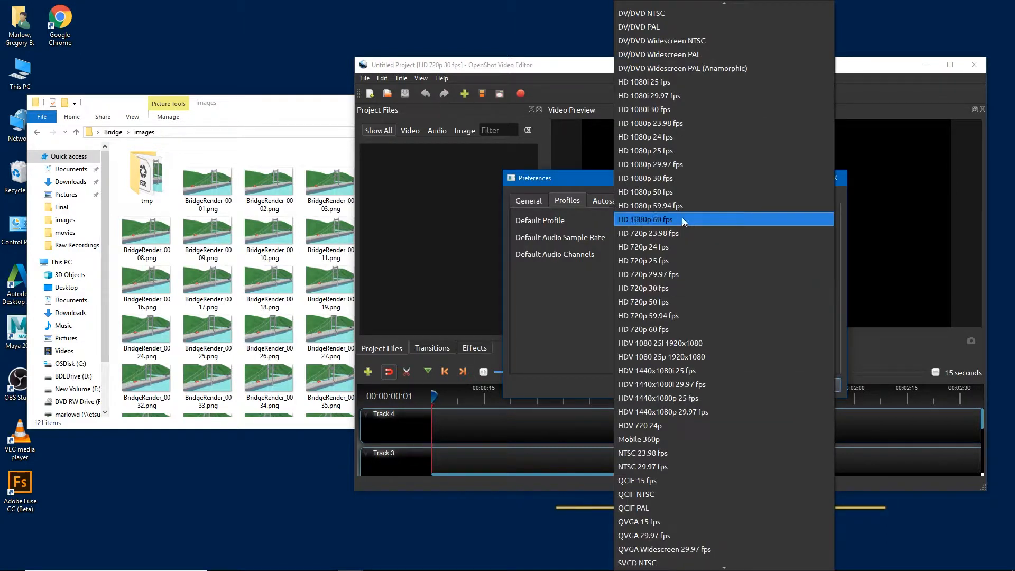
{"action": "left_click", "coordinate": [661, 139]}
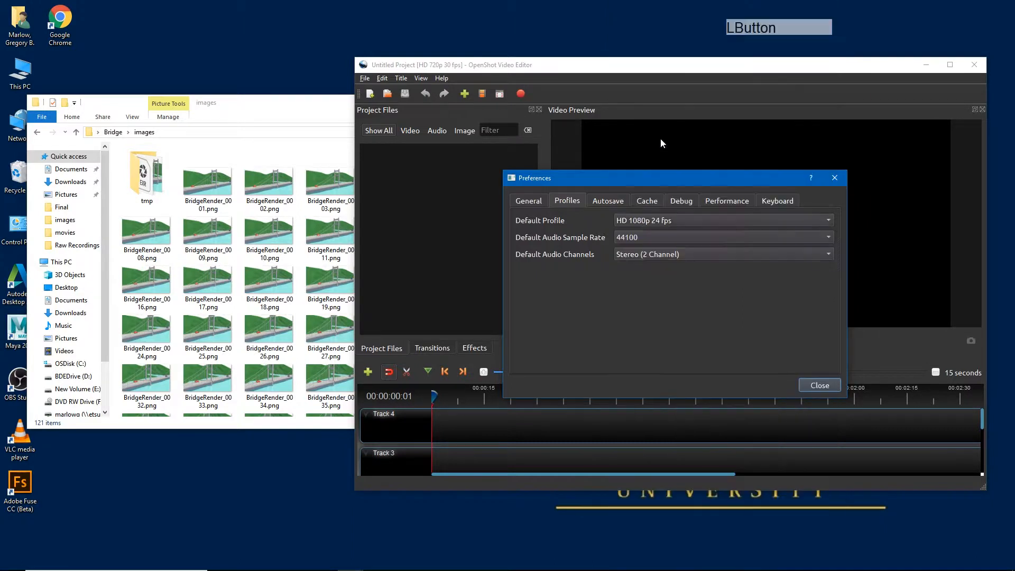
{"action": "left_click", "coordinate": [820, 386]}
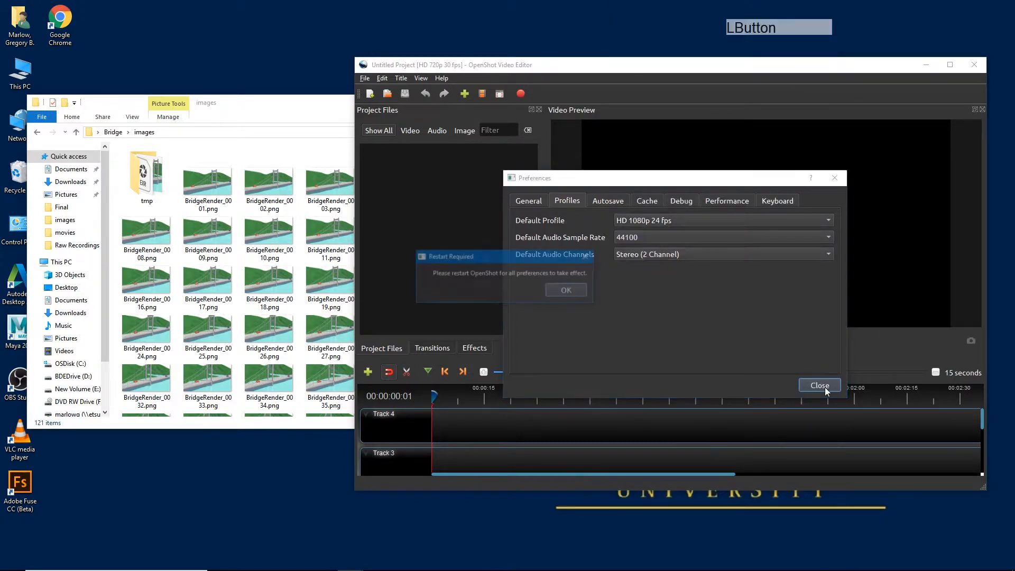
{"action": "left_click", "coordinate": [567, 291]}
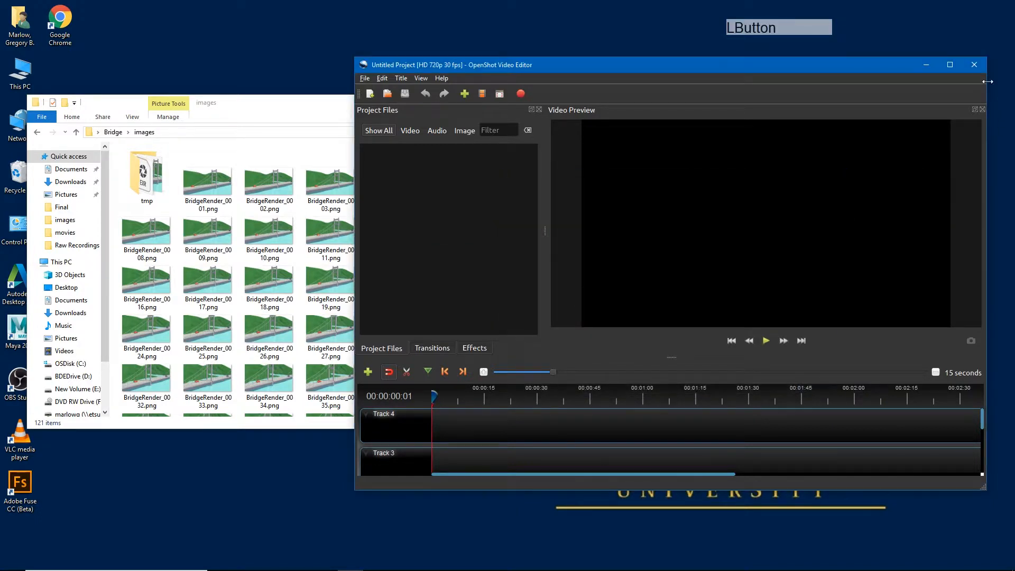
Restart OpenShot Video Editor and arrange its window beside the images folder again.
{"action": "left_click", "coordinate": [976, 66]}
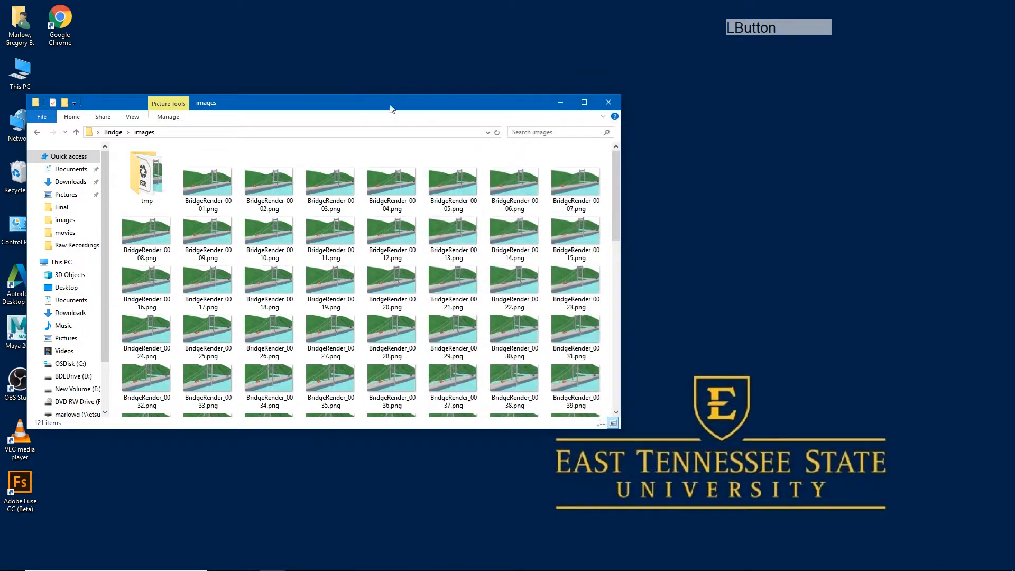
{"action": "left_click_drag", "start_coordinate": [370, 108], "coordinate": [659, 107]}
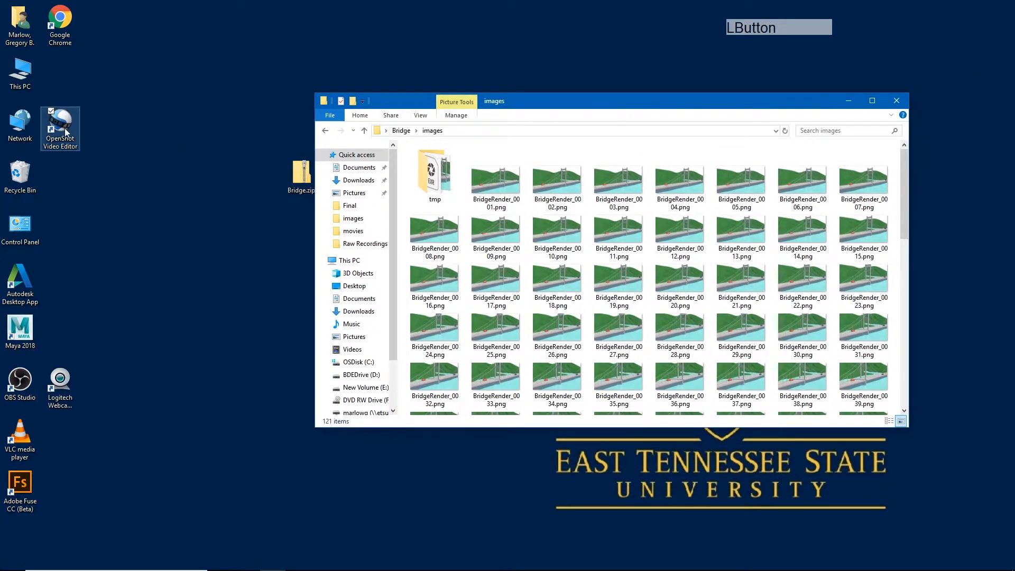
{"action": "left_click", "coordinate": [66, 133]}
{"action": "double_click", "coordinate": [66, 132]}
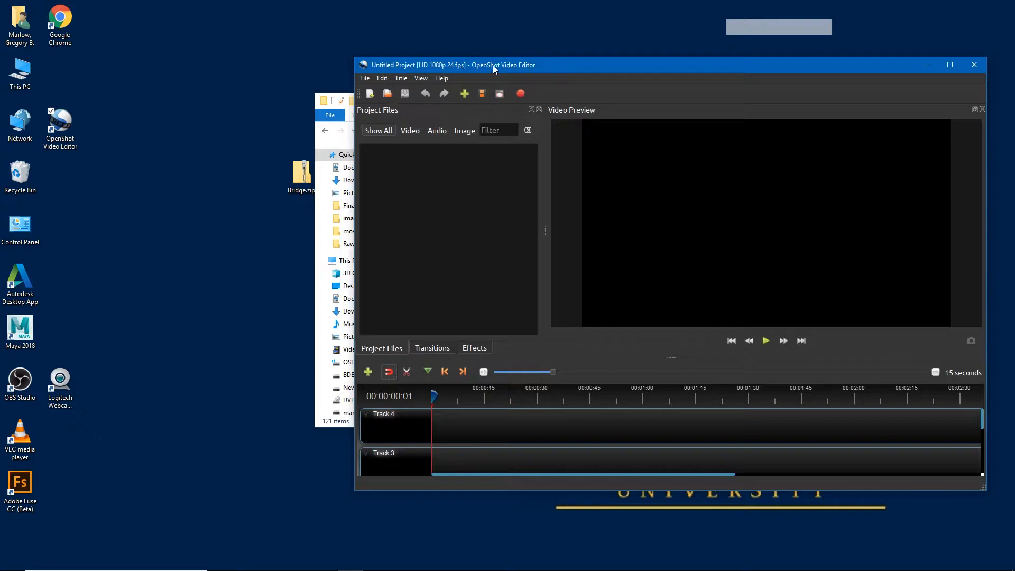
{"action": "left_click_drag", "start_coordinate": [550, 65], "coordinate": [619, 68]}
{"action": "left_click_drag", "start_coordinate": [412, 105], "coordinate": [127, 119]}
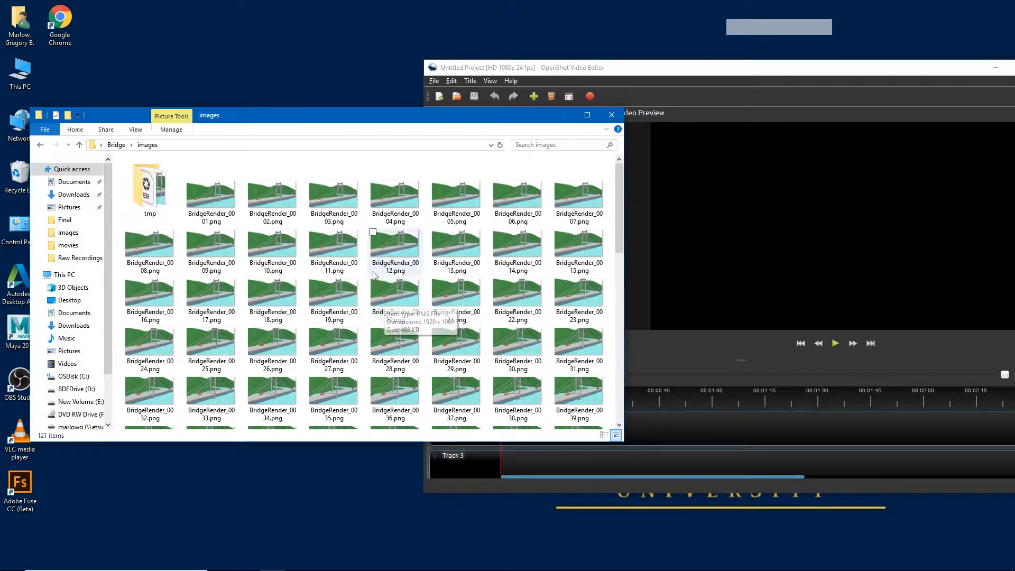
{"action": "left_click", "coordinate": [697, 86]}
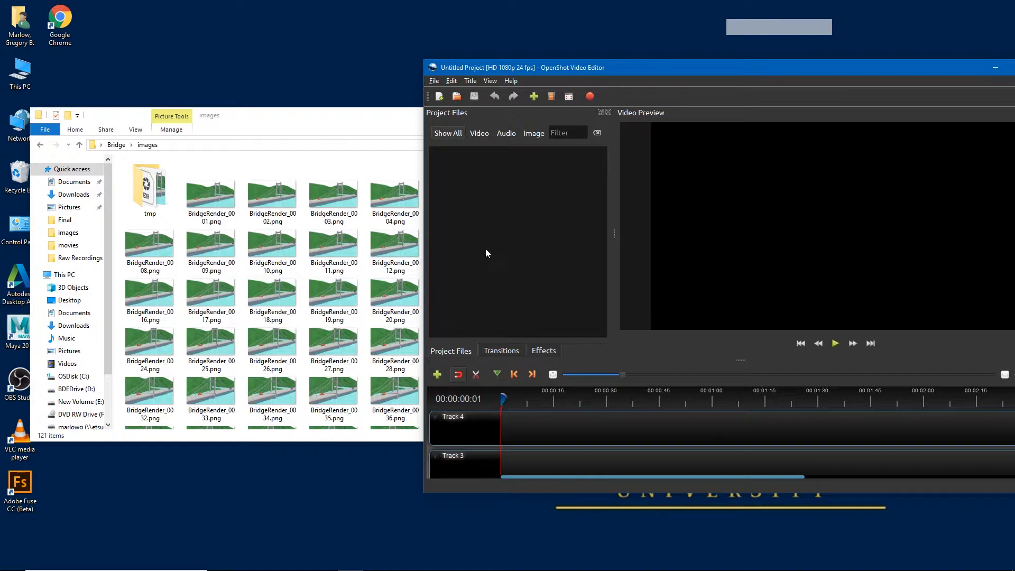
Import BridgeRender_0001.png from the Bridge/images folder into the project files as an image sequence.
{"action": "right_click", "coordinate": [490, 220]}
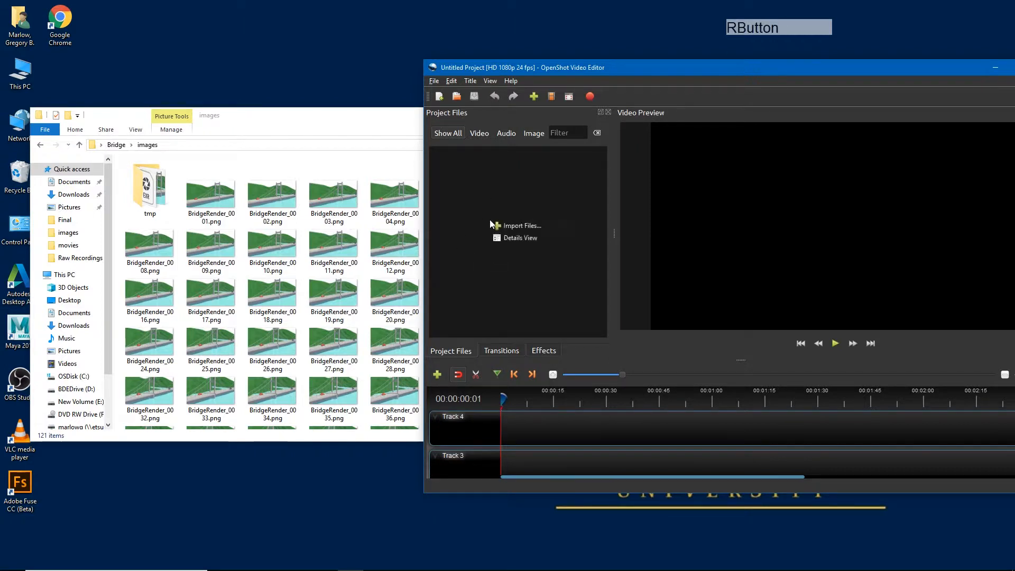
{"action": "left_click", "coordinate": [504, 226]}
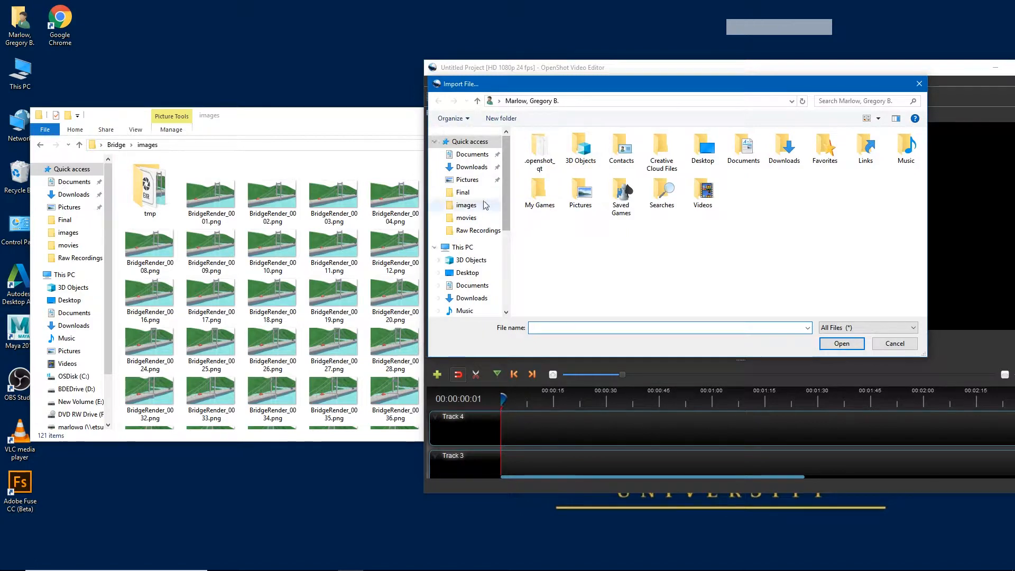
{"action": "left_click", "coordinate": [468, 207]}
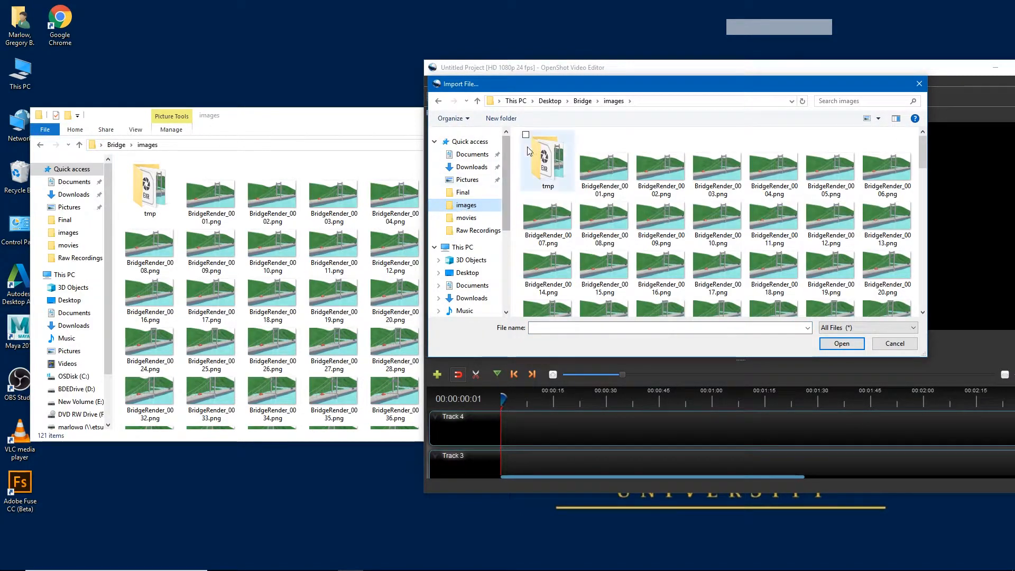
{"action": "left_click", "coordinate": [601, 177]}
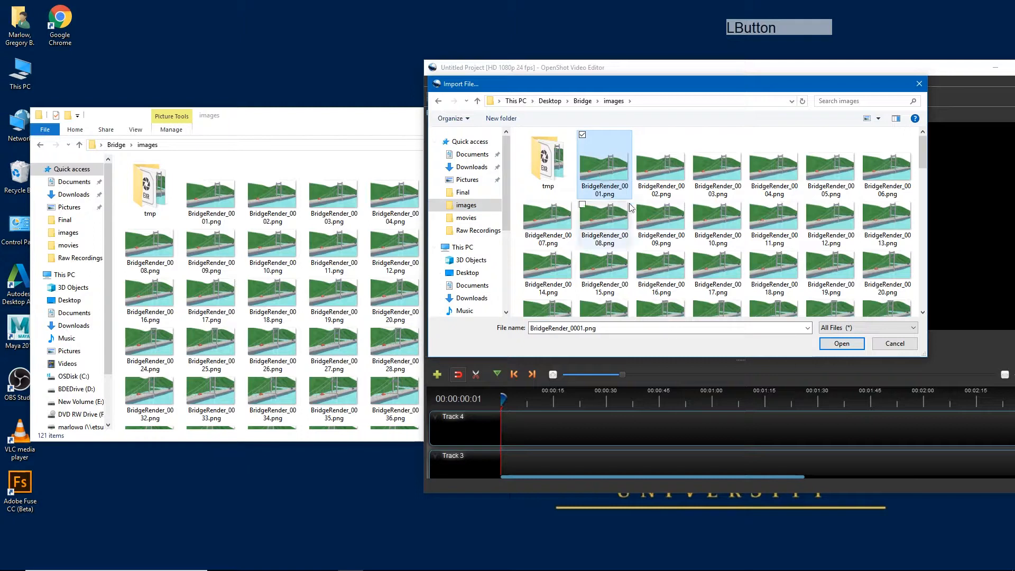
{"action": "left_click", "coordinate": [851, 346]}
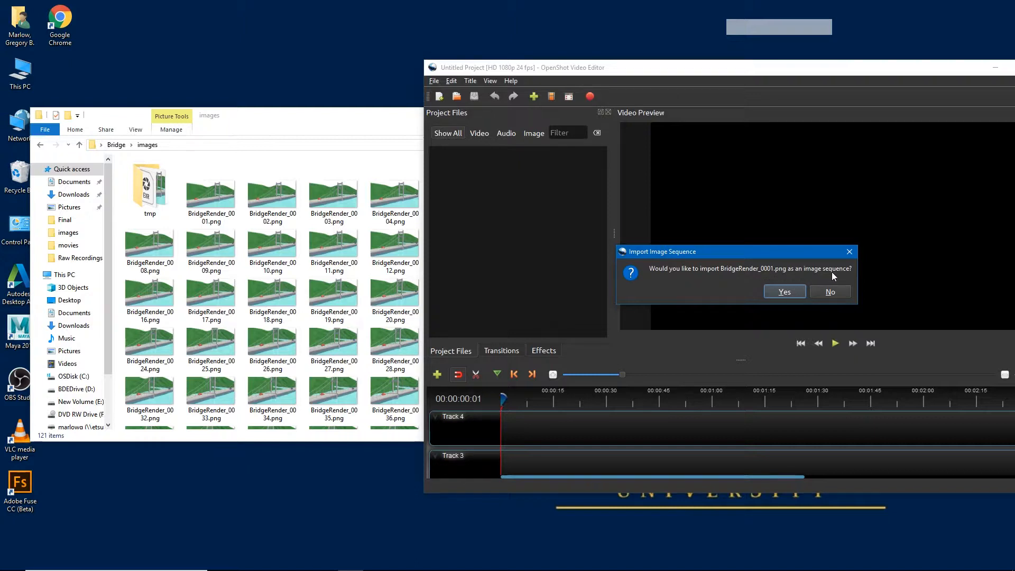
{"action": "left_click", "coordinate": [789, 291]}
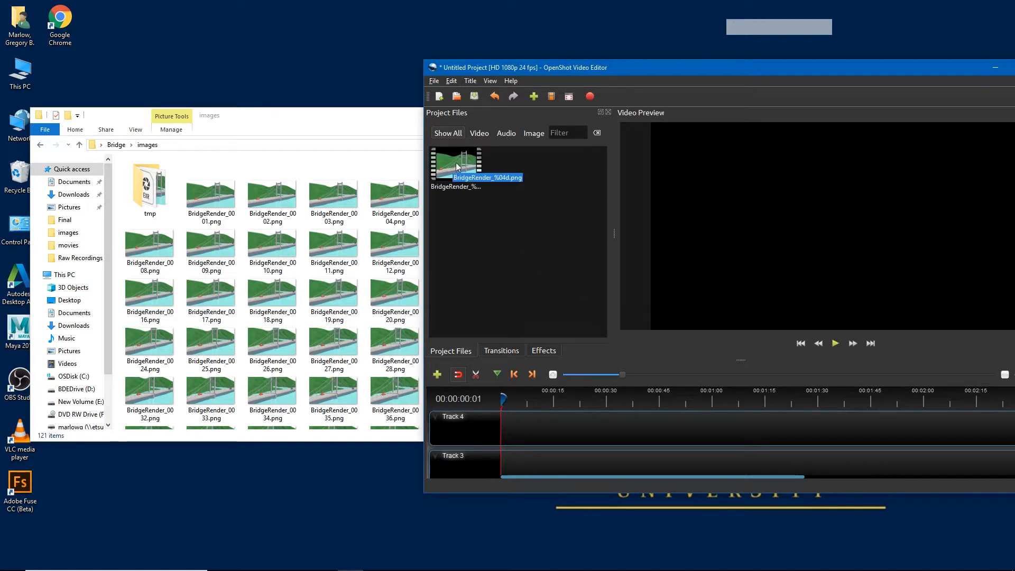
Maximize the editor, place the bridge image sequence at the start of Track 2 and play the preview.
{"action": "double_click", "coordinate": [579, 69]}
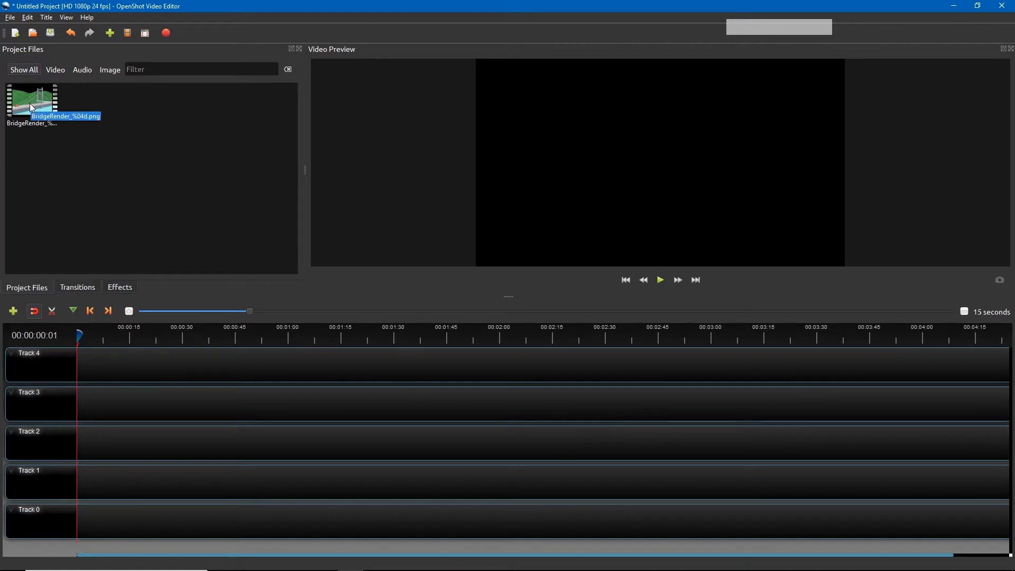
{"action": "left_click_drag", "start_coordinate": [31, 107], "coordinate": [78, 422]}
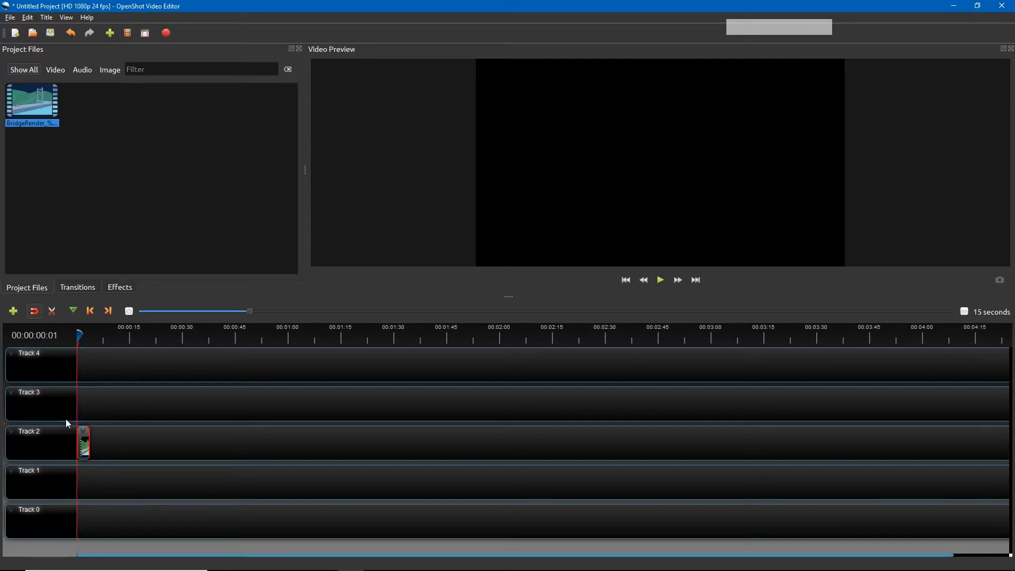
{"action": "left_click", "coordinate": [661, 281]}
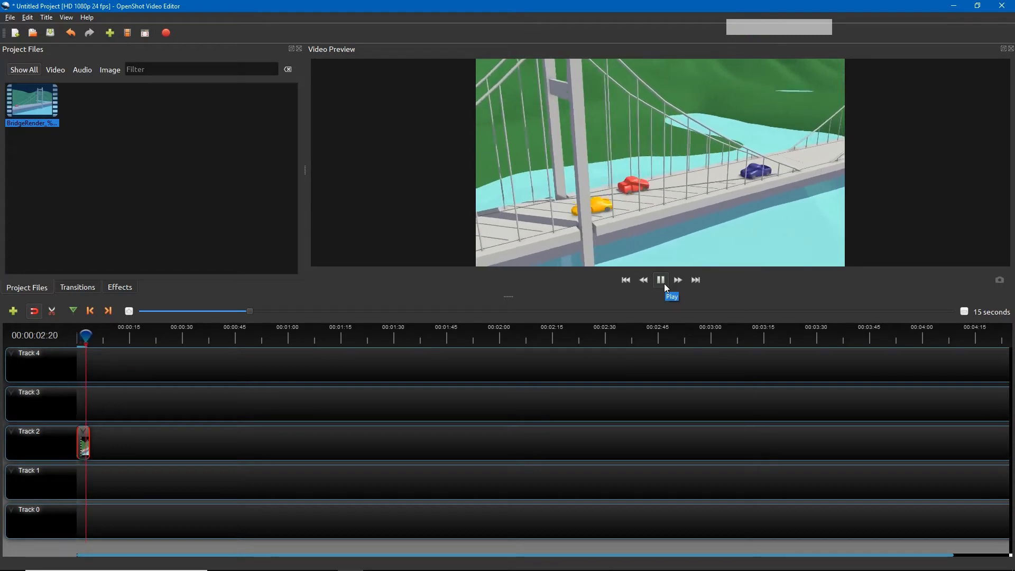
{"action": "left_click", "coordinate": [664, 283]}
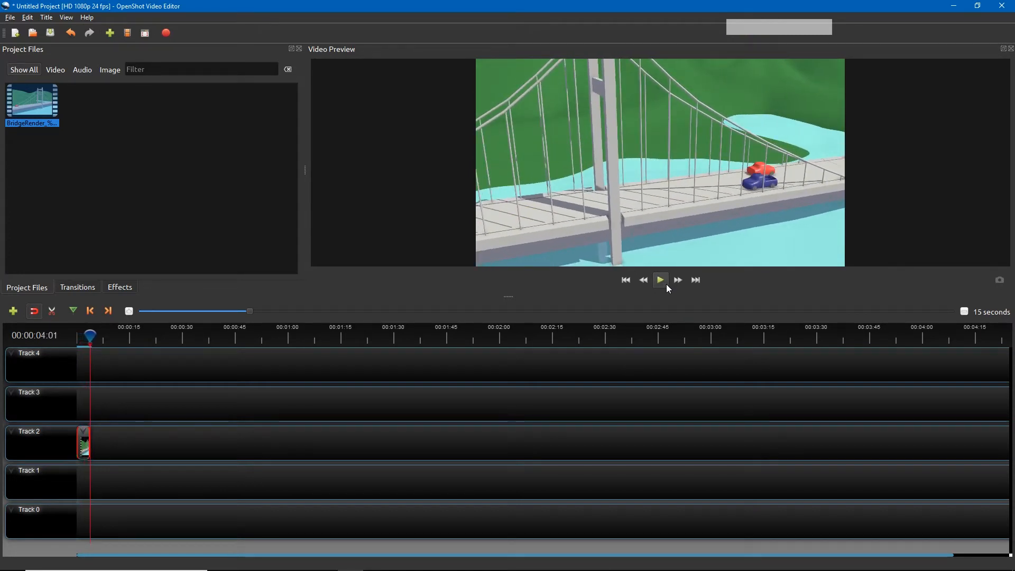
Open the video export settings and set the output folder to Desktop/Bridge/movies.
{"action": "left_click", "coordinate": [10, 18]}
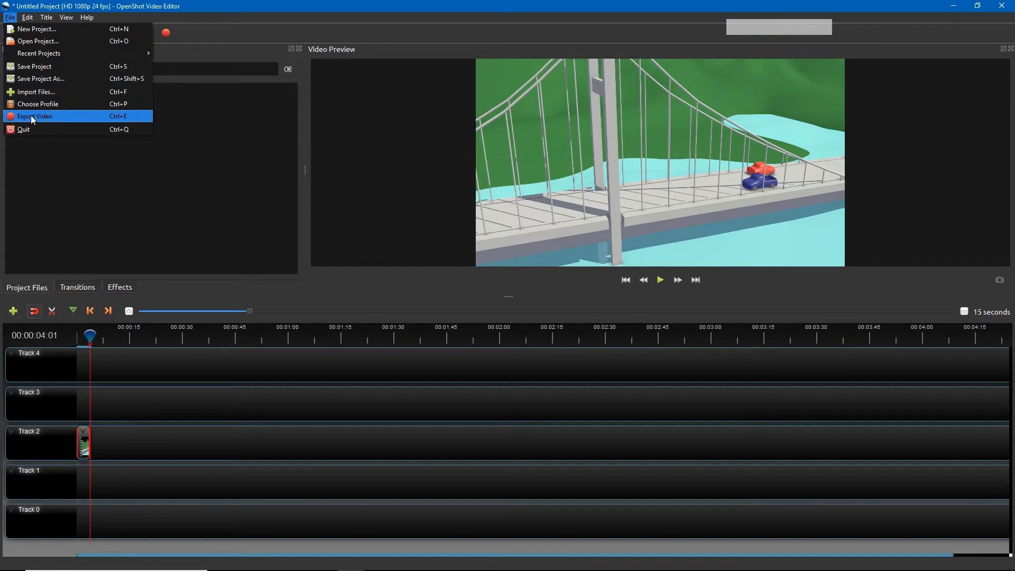
{"action": "left_click", "coordinate": [188, 33]}
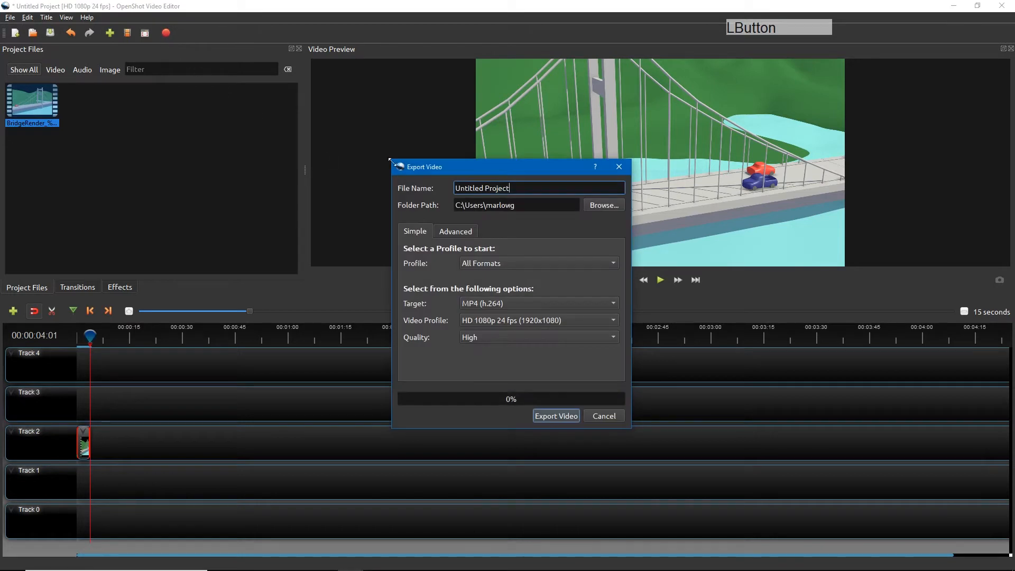
{"action": "left_click_drag", "start_coordinate": [464, 168], "coordinate": [390, 139]}
{"action": "left_click_drag", "start_coordinate": [356, 148], "coordinate": [349, 134]}
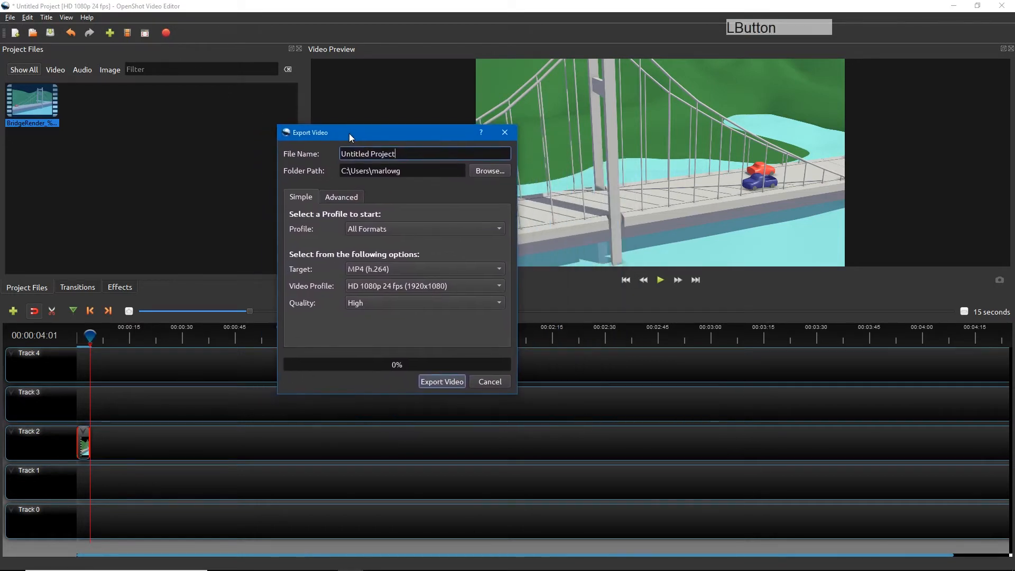
{"action": "left_click", "coordinate": [496, 172]}
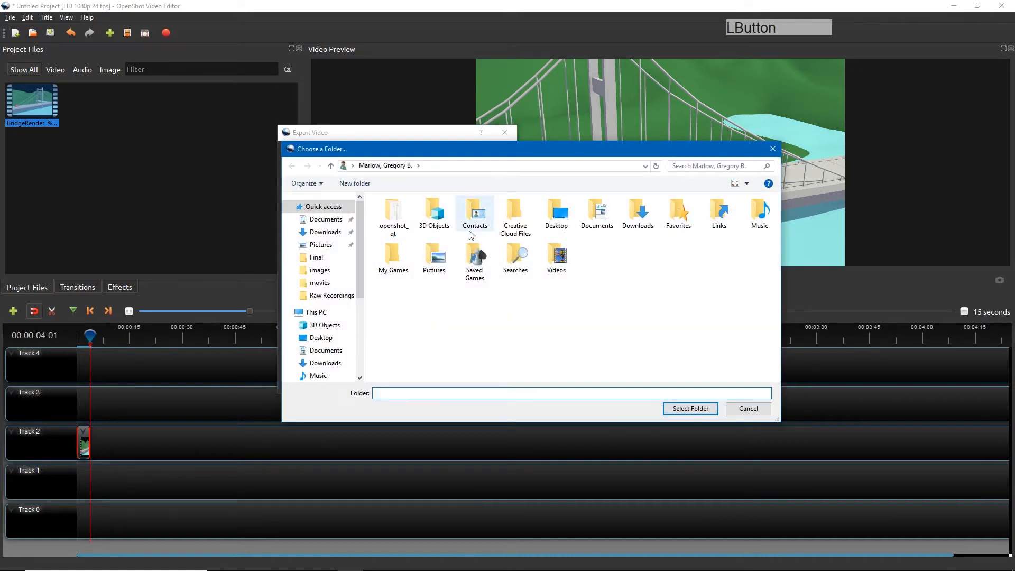
{"action": "left_click", "coordinate": [321, 338]}
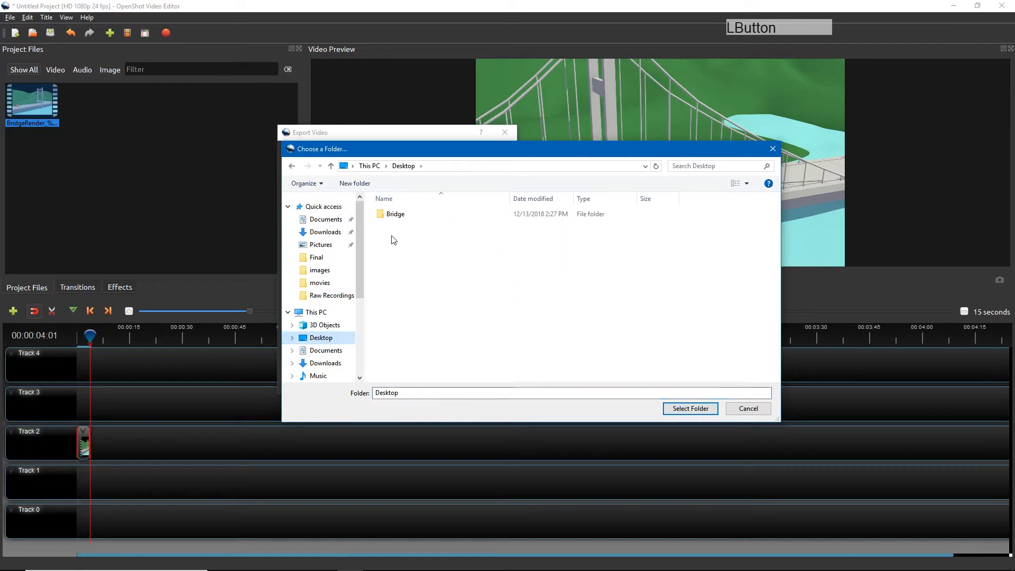
{"action": "double_click", "coordinate": [394, 214]}
{"action": "double_click", "coordinate": [404, 286]}
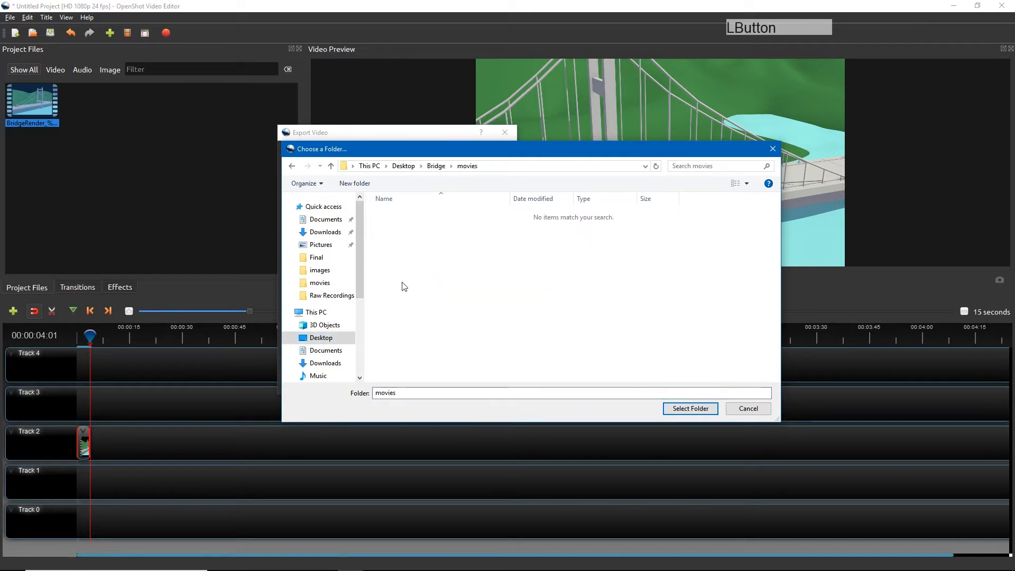
{"action": "left_click", "coordinate": [687, 409]}
Name the export BridgeRender and export the video, replacing the existing BridgeRender.mp4.
{"action": "left_click_drag", "start_coordinate": [401, 154], "coordinate": [304, 154]}
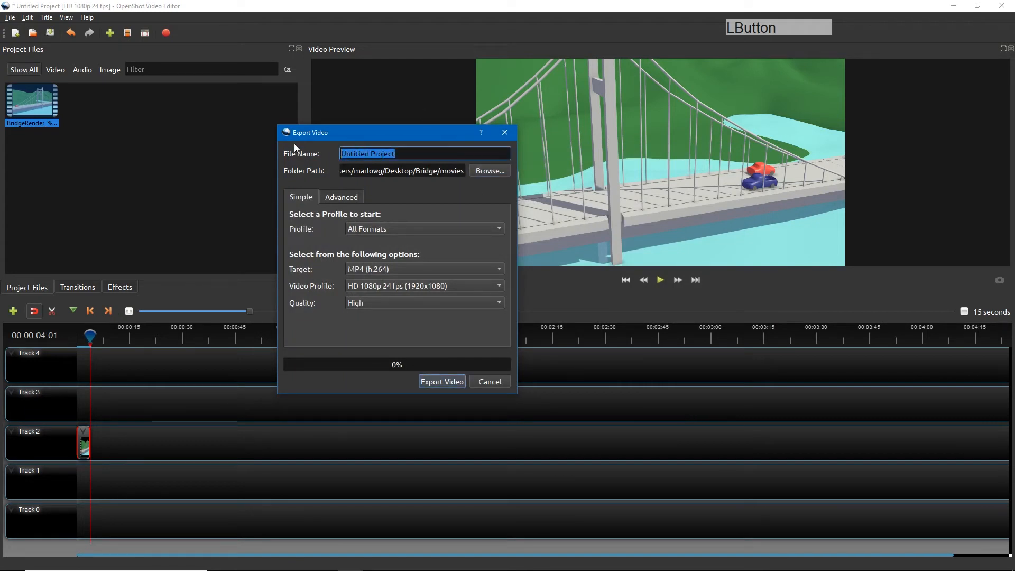
{"action": "type", "text": "Br"}
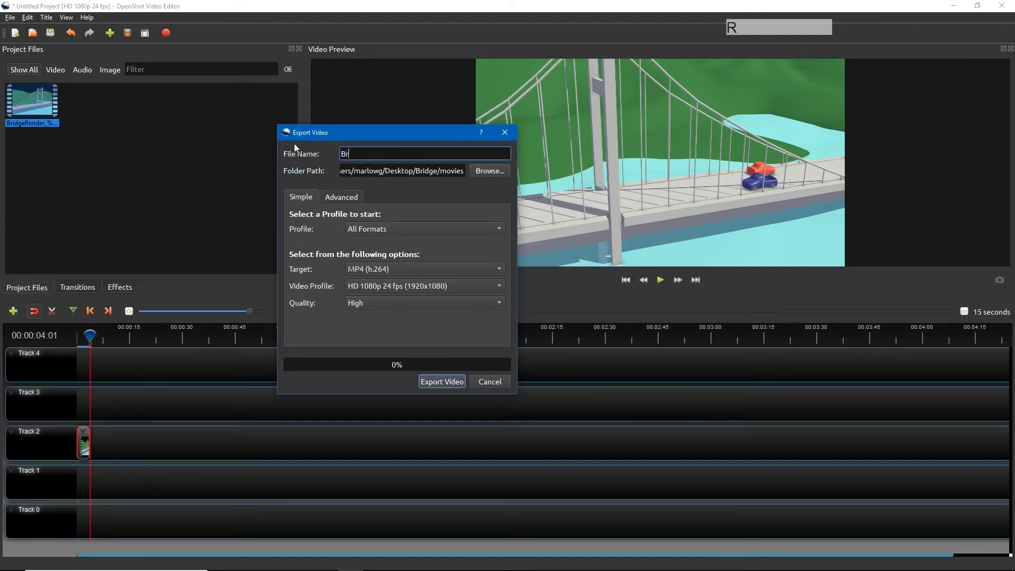
{"action": "type", "text": "idgeRender"}
{"action": "left_click", "coordinate": [447, 383]}
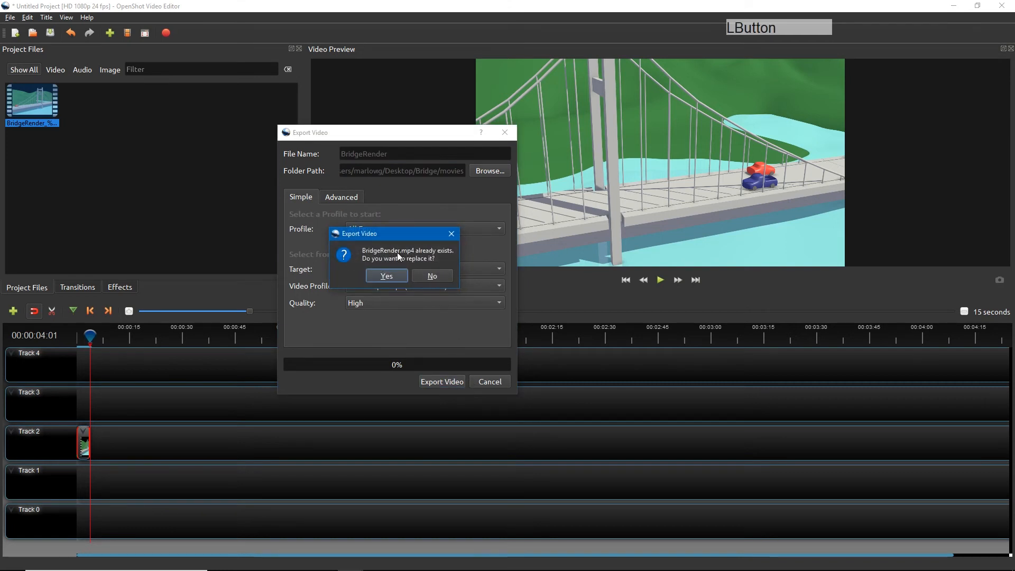
{"action": "left_click", "coordinate": [389, 276]}
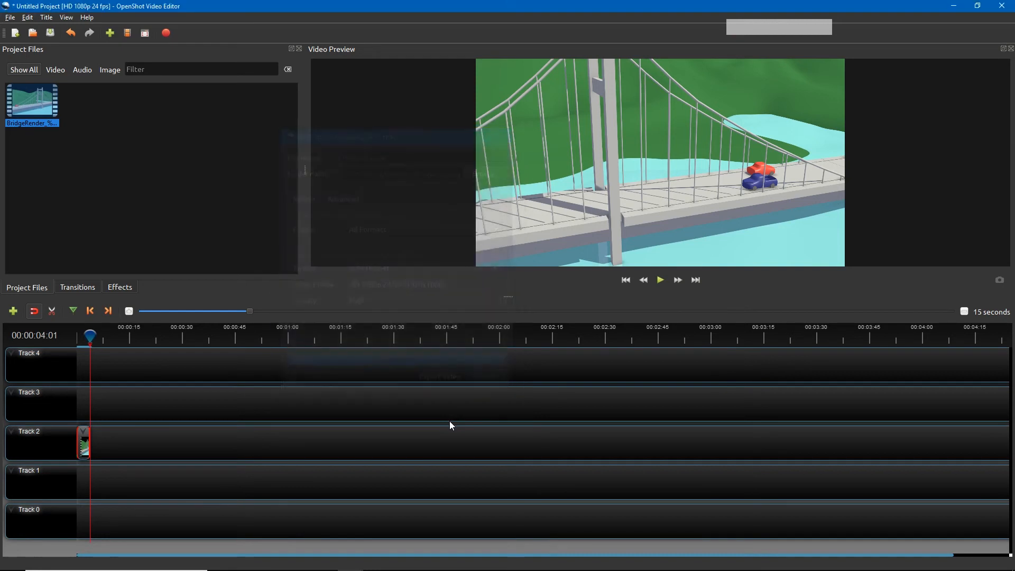
Minimize the editor and open BridgeRender.mp4 from the Bridge/movies folder for playback.
{"action": "left_click", "coordinate": [947, 6]}
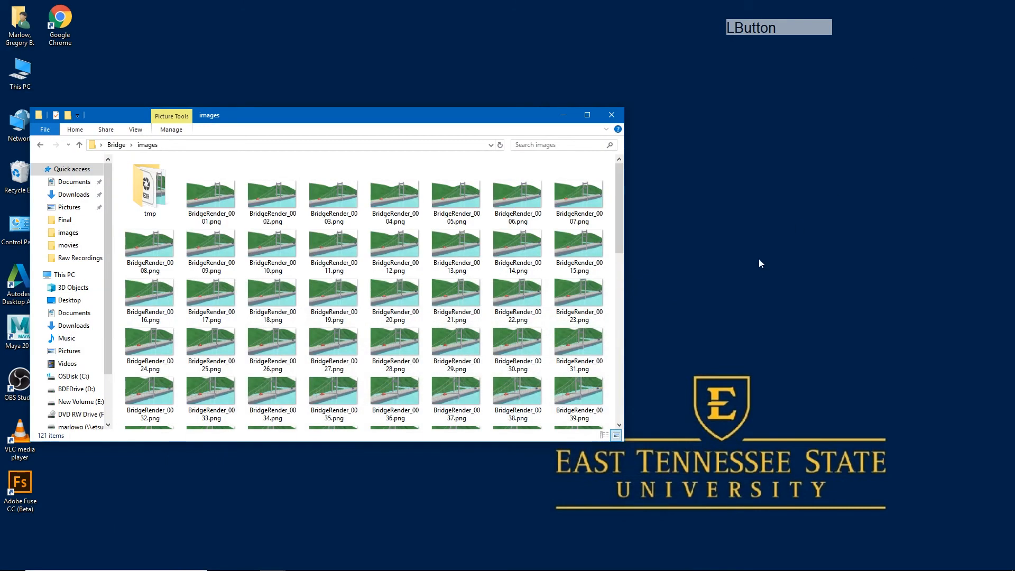
{"action": "left_click", "coordinate": [116, 145]}
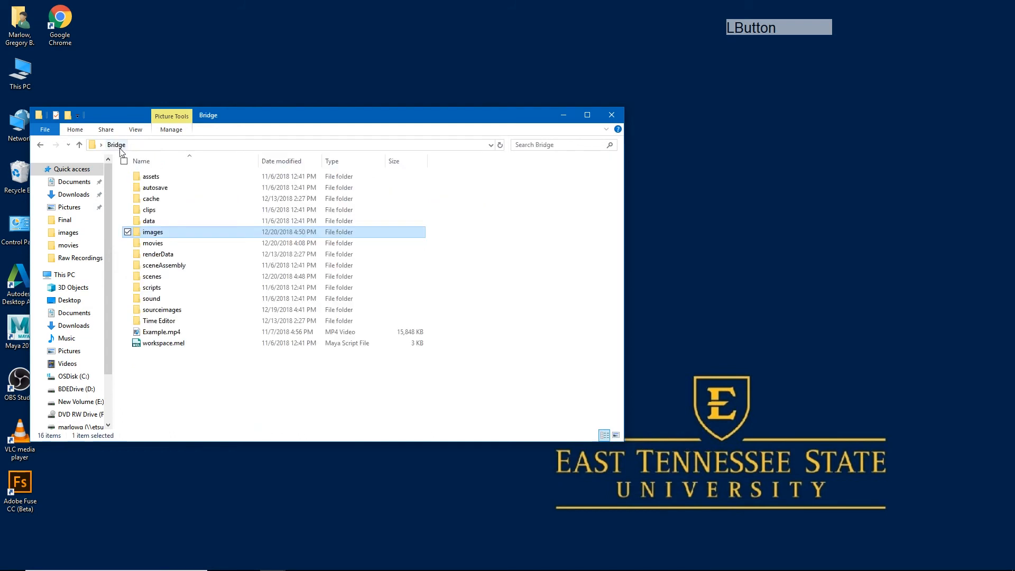
{"action": "double_click", "coordinate": [152, 244]}
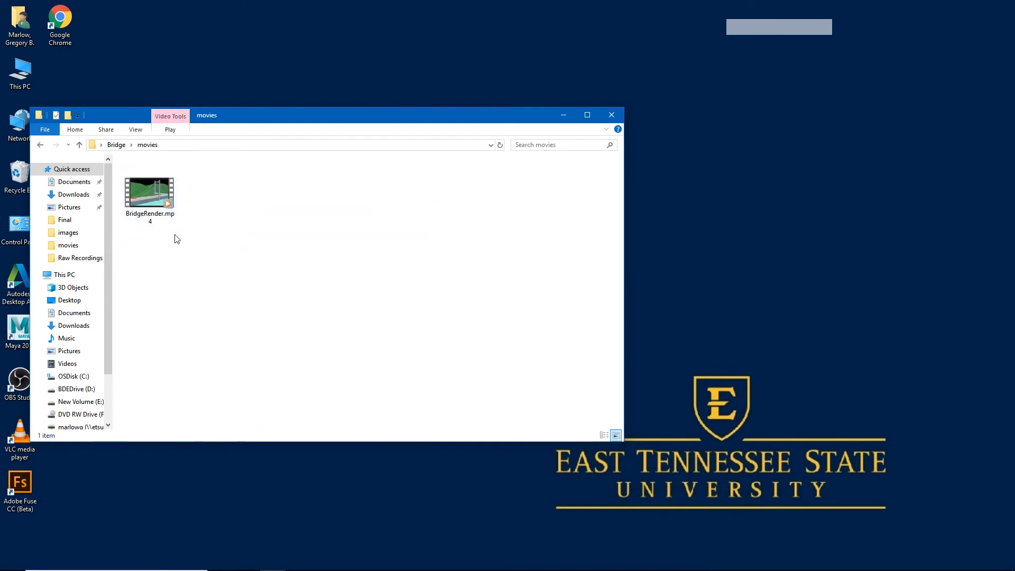
{"action": "double_click", "coordinate": [154, 194]}
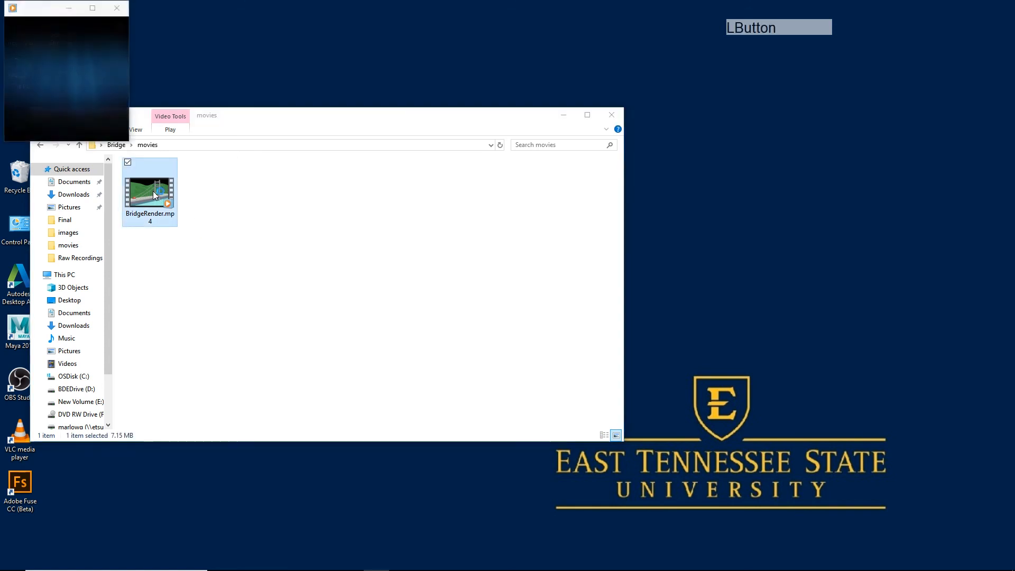